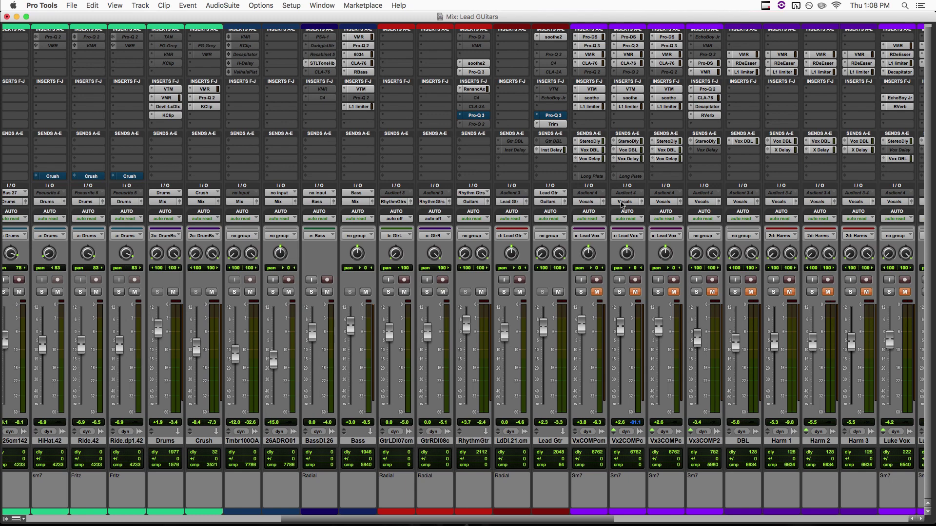
# Mute the Lead Gtr track's Inst Delay send.
pyautogui.click(552, 150)
# Play the mix briefly, then stop playback.
pyautogui.press('space')
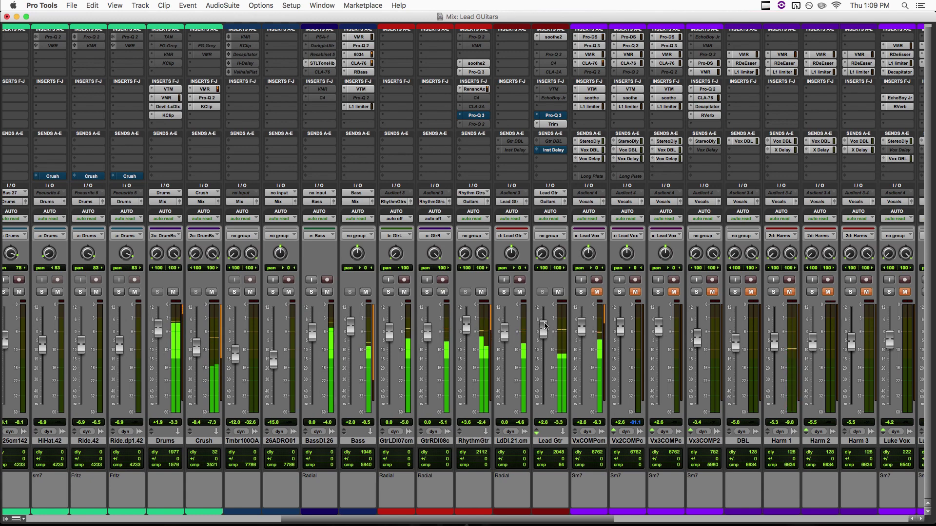
pyautogui.press('space')
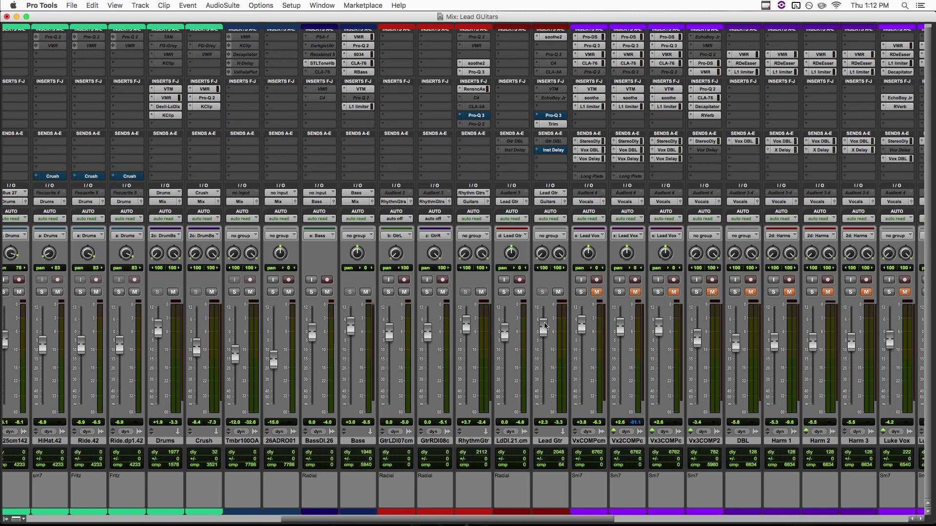
# Solo LdDI.21.cm, un-bypass the Lead Gtr Pro-Q 3, and select its 227 Hz low-cut band.
pyautogui.click(504, 291)
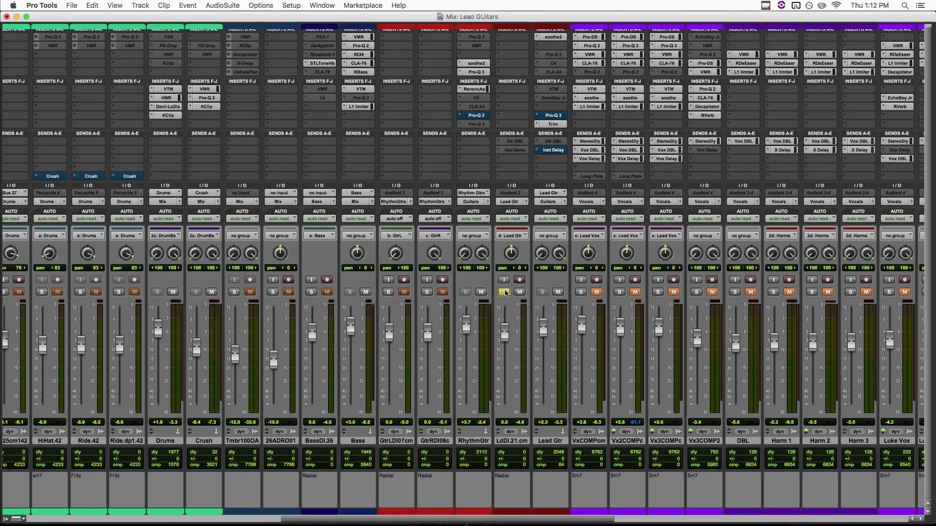
pyautogui.click(560, 115)
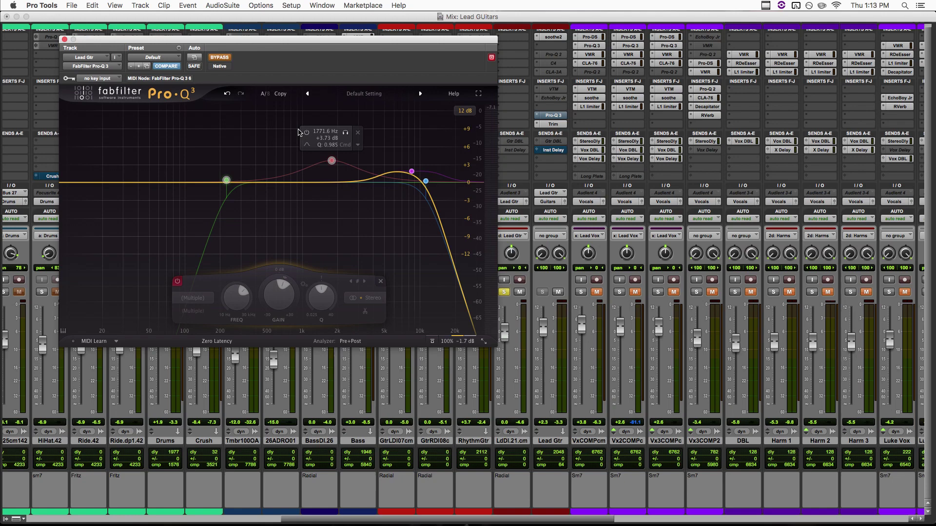
pyautogui.click(218, 58)
pyautogui.click(219, 58)
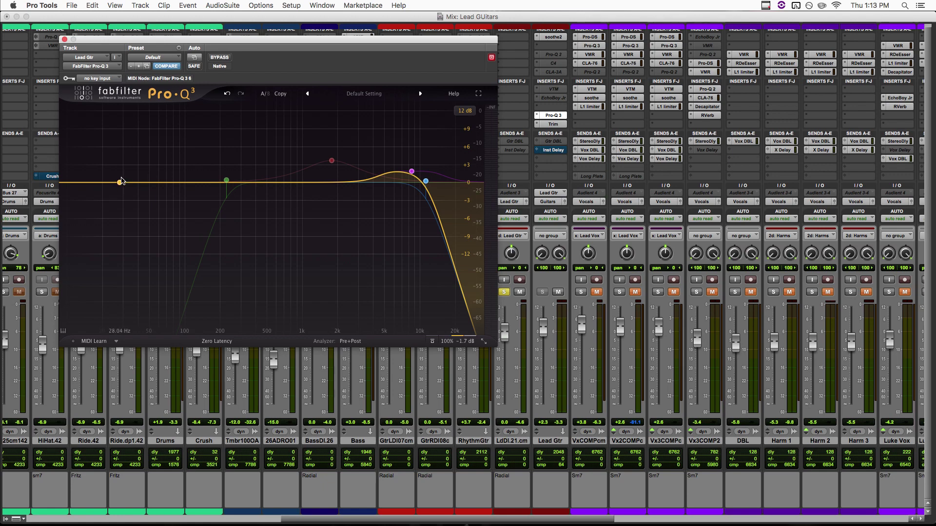
pyautogui.click(226, 180)
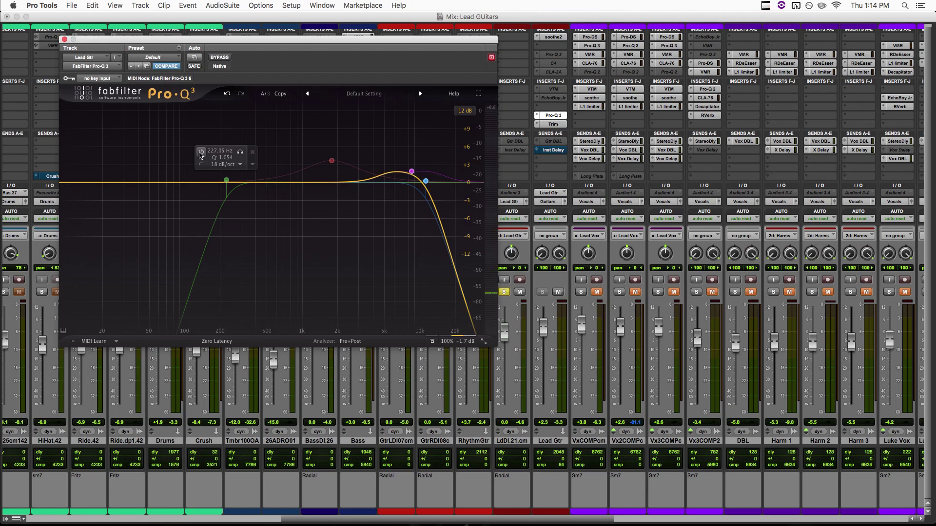
# During playback, compare the 227 Hz low-cut on and off, leaving it switched on.
pyautogui.press('space')
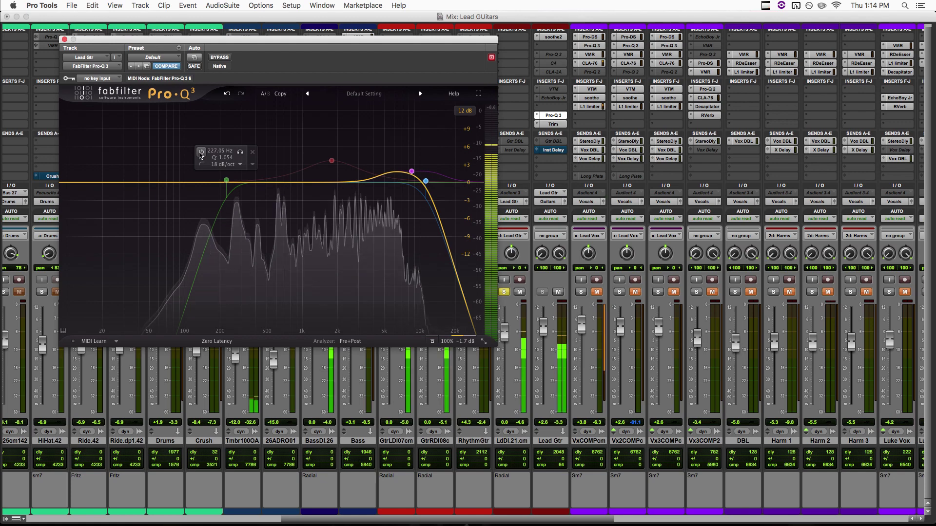
pyautogui.click(201, 153)
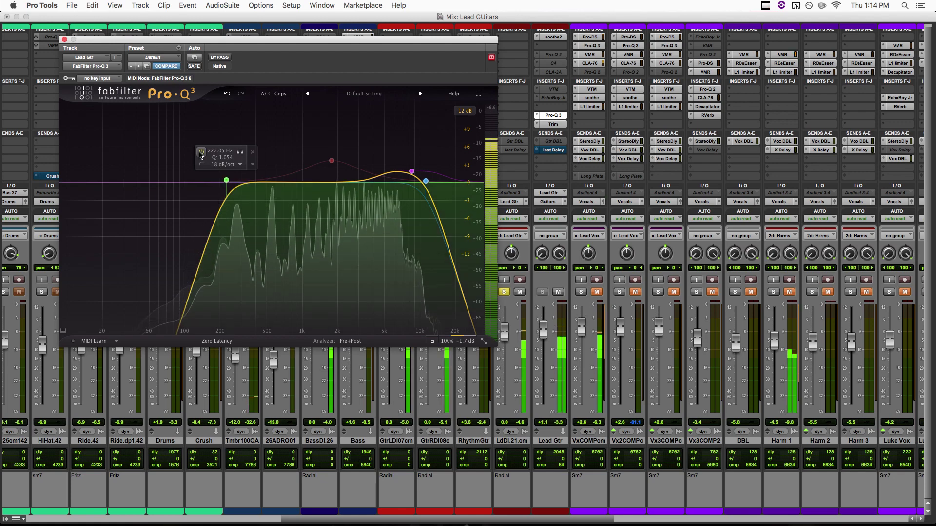
pyautogui.click(200, 153)
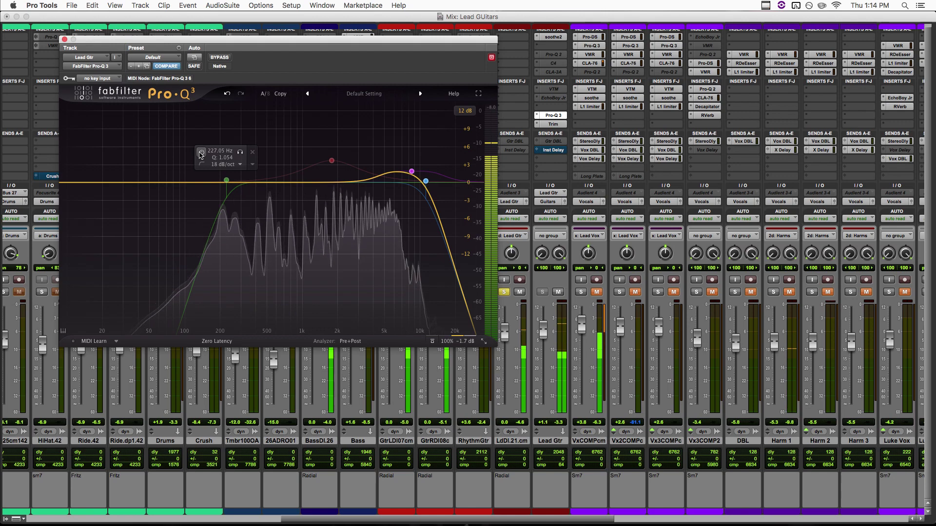
pyautogui.click(200, 153)
pyautogui.click(201, 153)
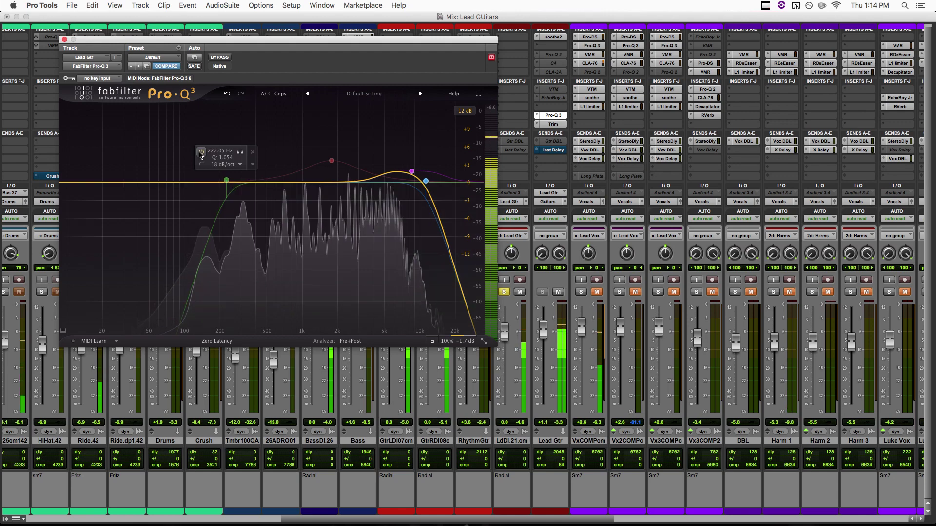
pyautogui.click(200, 153)
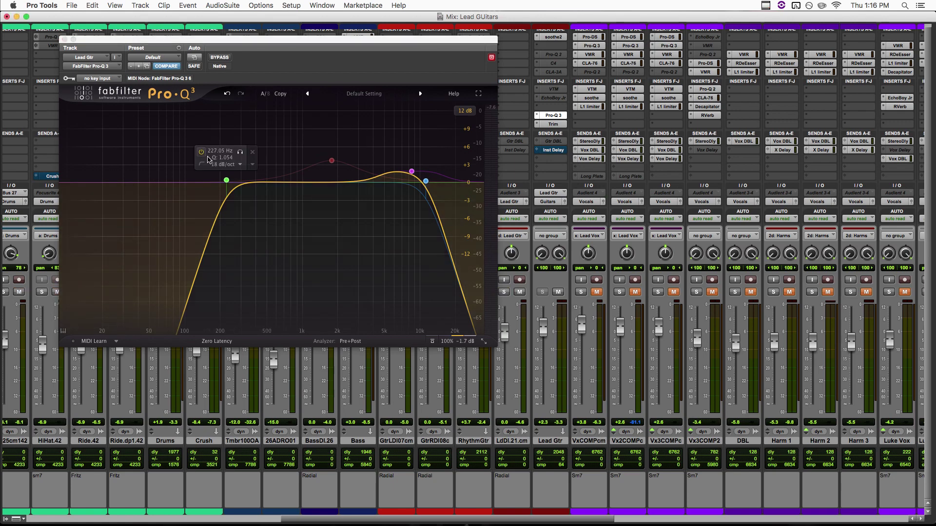
# Sweep the low-cut frequency while listening, settling it at about 262 Hz.
pyautogui.moveTo(228, 183)
pyautogui.moveTo(185, 307); pyautogui.dragTo(186, 337)
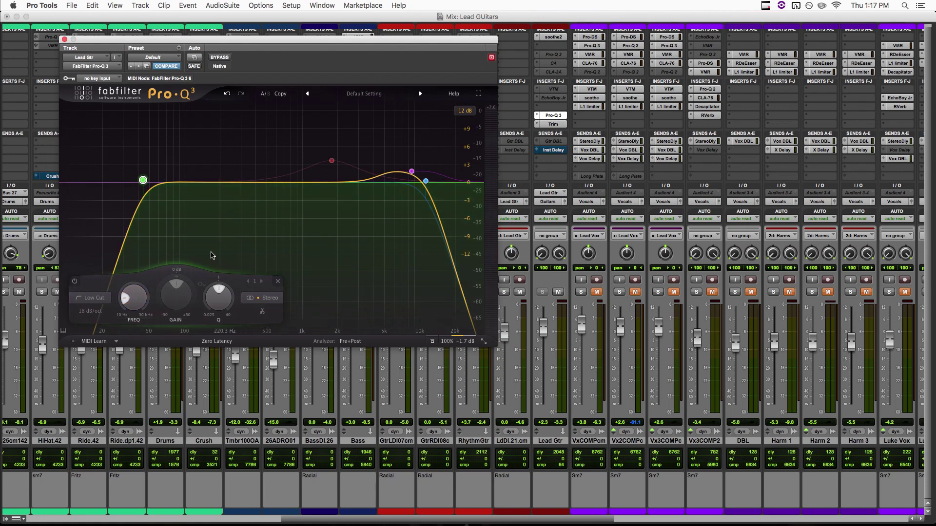
pyautogui.press('space')
pyautogui.moveTo(140, 306); pyautogui.dragTo(142, 258)
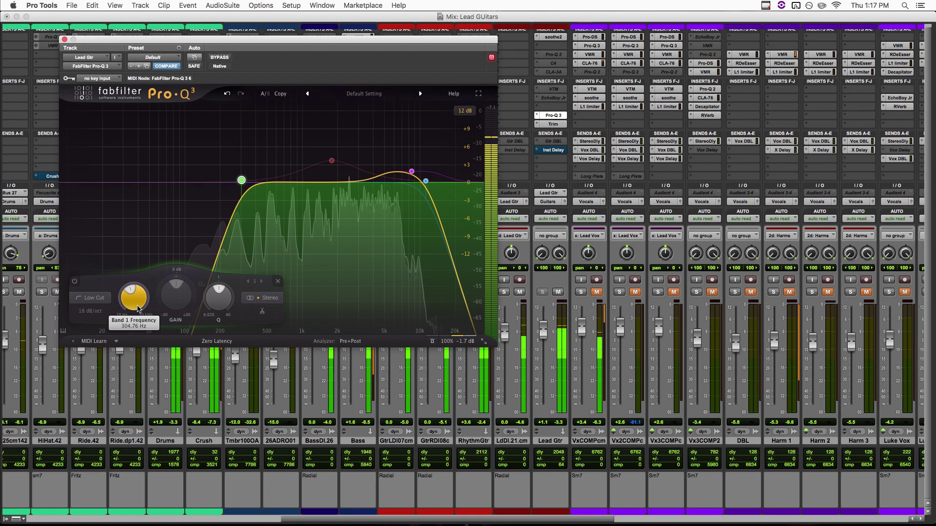
pyautogui.moveTo(138, 308); pyautogui.dragTo(138, 322)
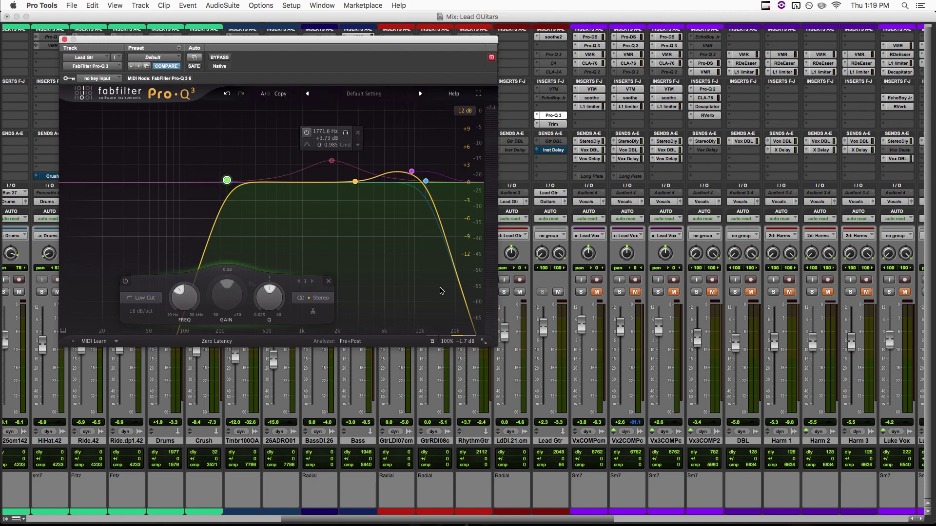
# During playback, compare the +3.71 dB bell at 1771.6 Hz on and off, leaving it on.
pyautogui.click(503, 291)
pyautogui.press('space')
pyautogui.click(307, 133)
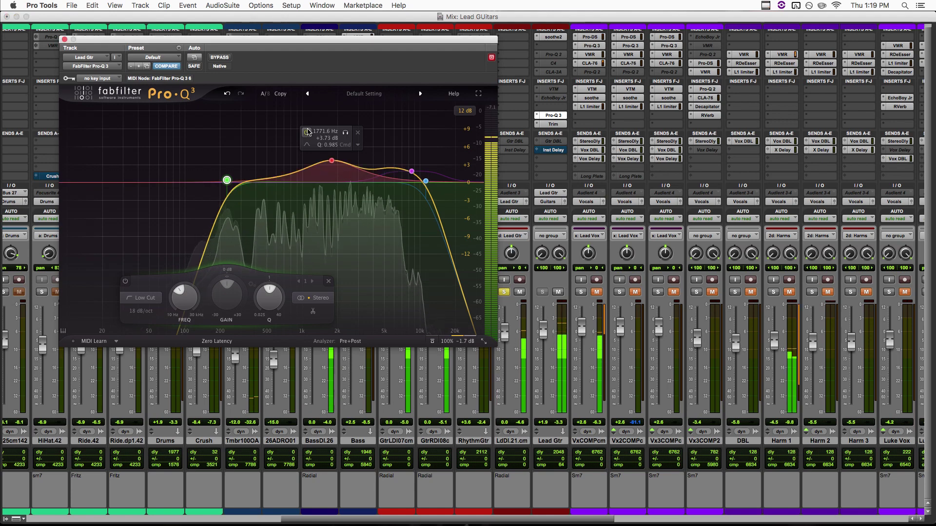
pyautogui.click(307, 133)
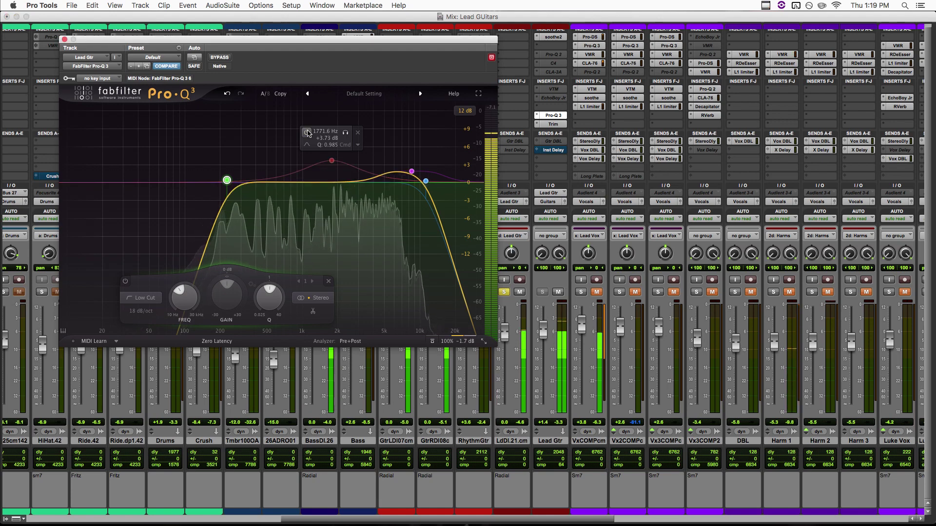
pyautogui.click(307, 133)
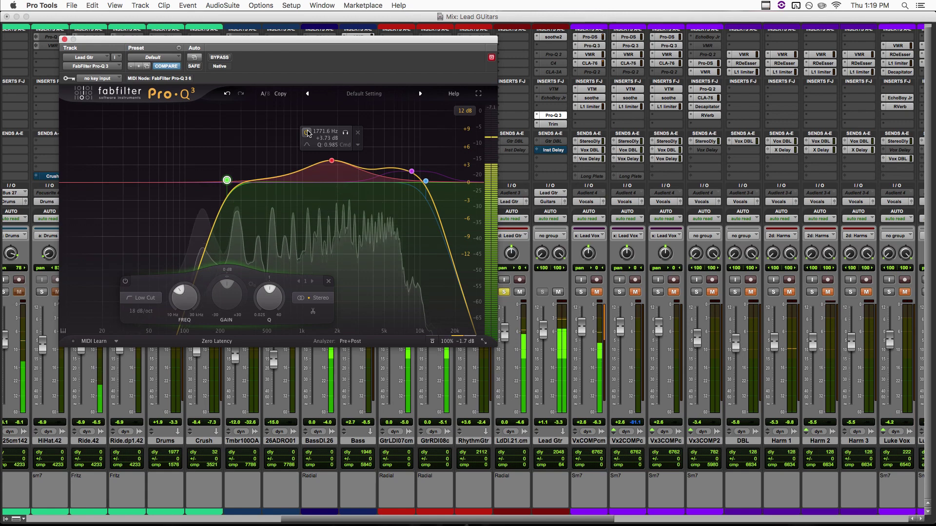
pyautogui.press('space')
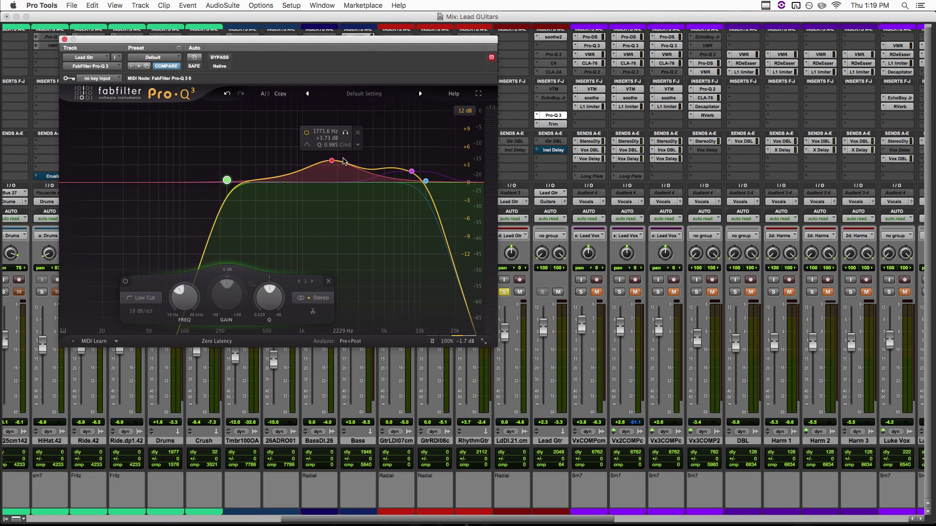
# Compare the 1771.6 Hz bell boost on and off during playback, keep it, and close Pro-Q 3.
pyautogui.click(331, 161)
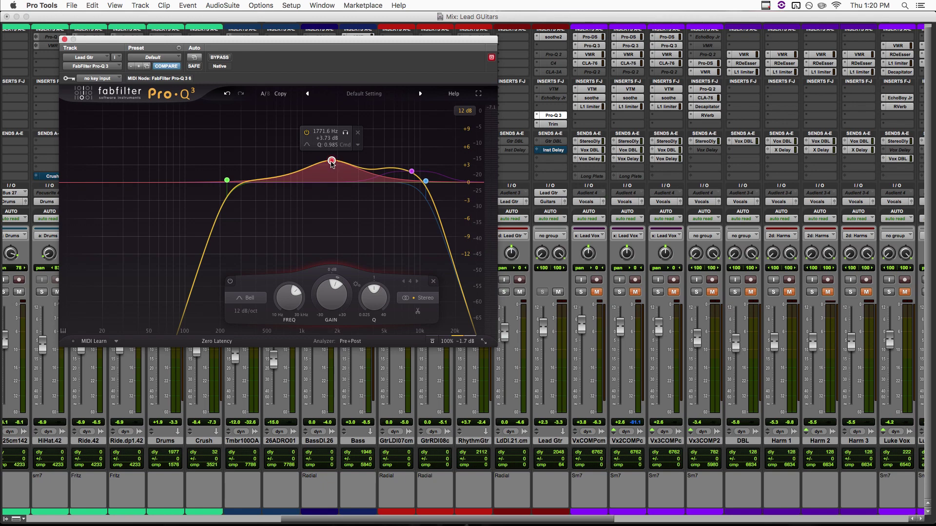
pyautogui.press('space')
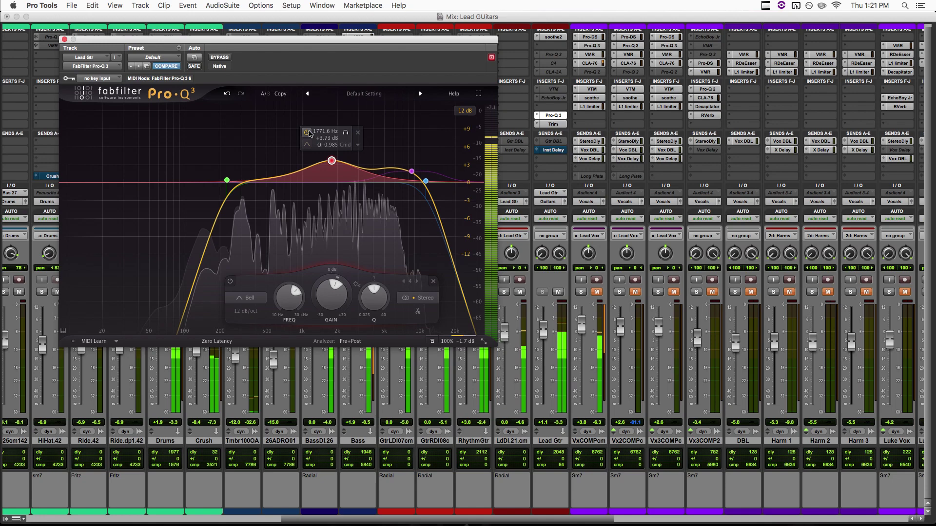
pyautogui.click(307, 133)
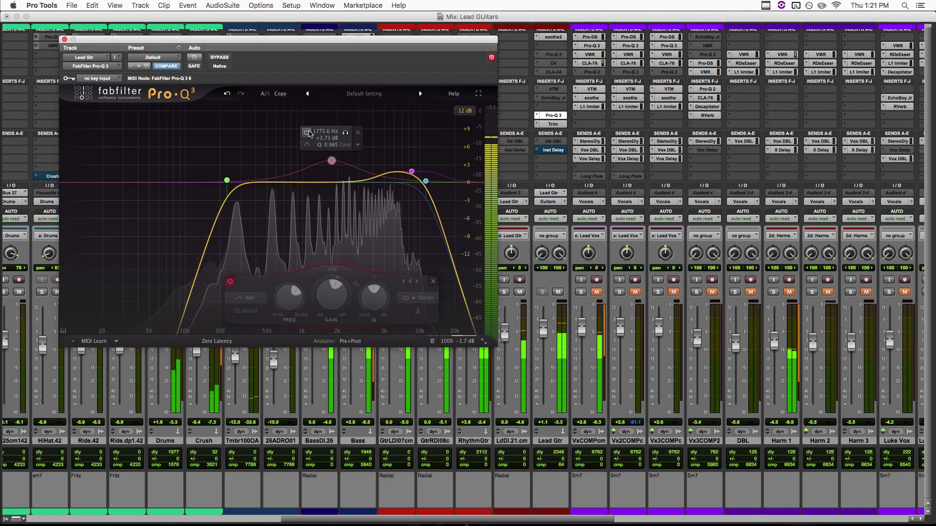
pyautogui.click(307, 132)
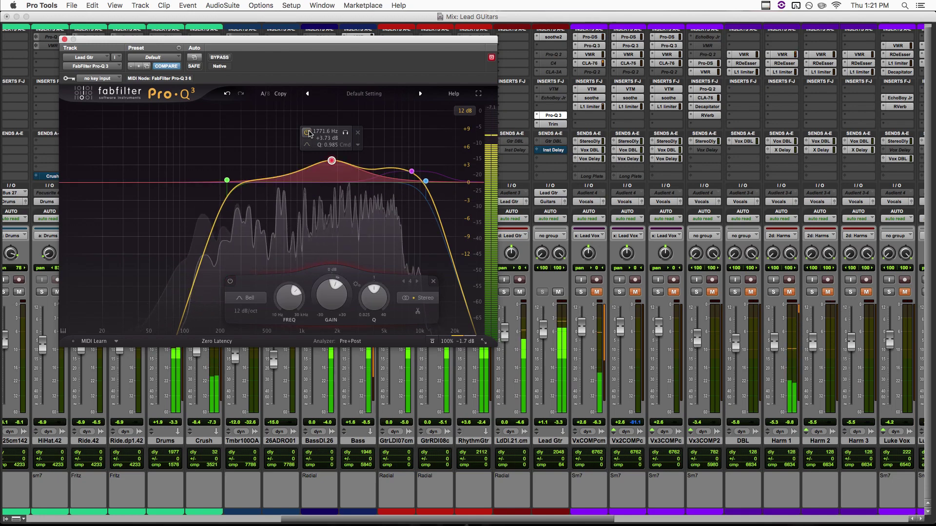
pyautogui.press('space')
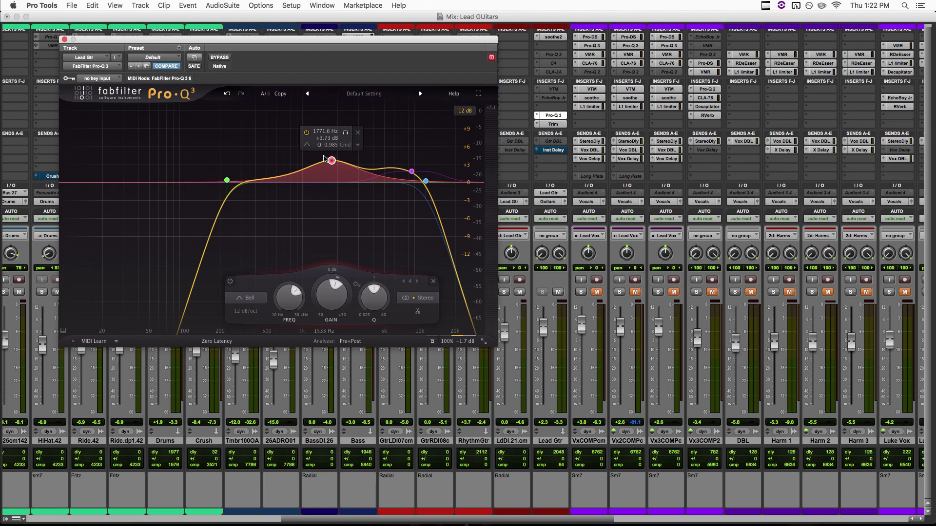
pyautogui.click(64, 39)
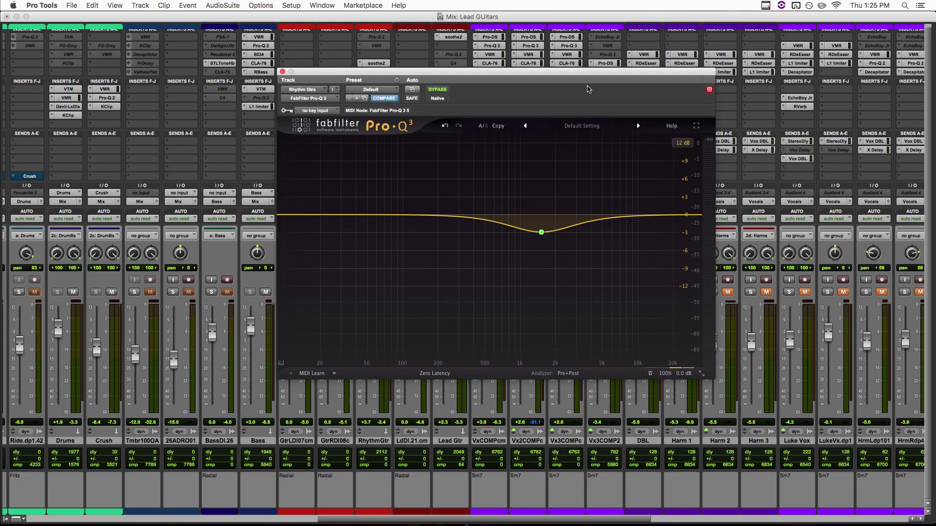
pyautogui.moveTo(543, 215)
pyautogui.moveTo(534, 191)
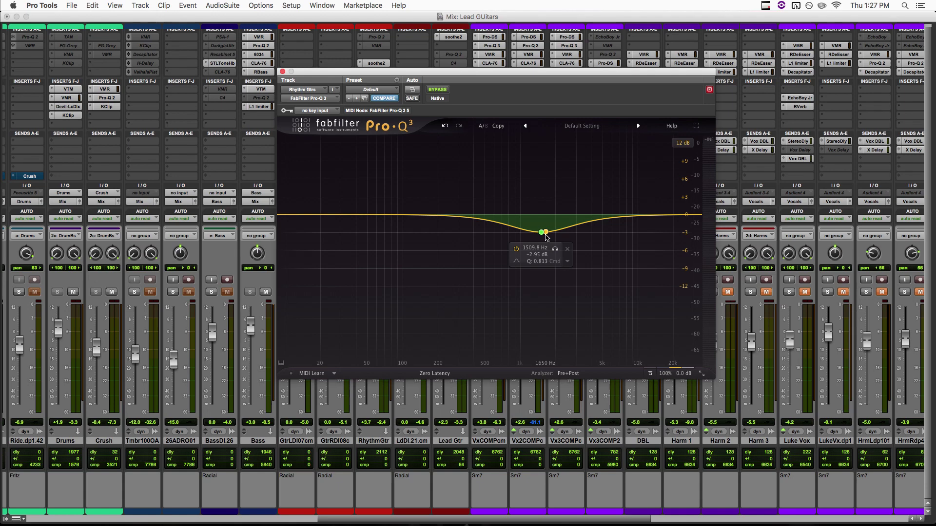
pyautogui.click(442, 91)
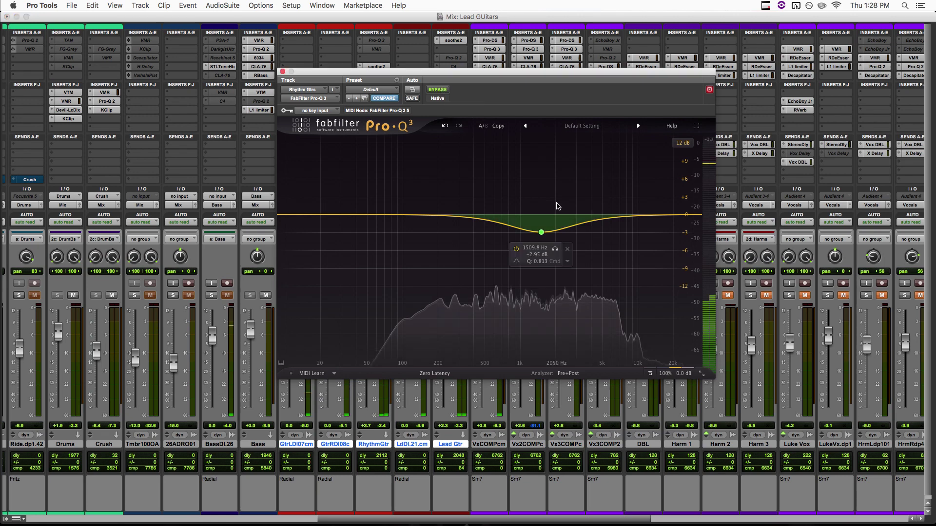
pyautogui.click(517, 250)
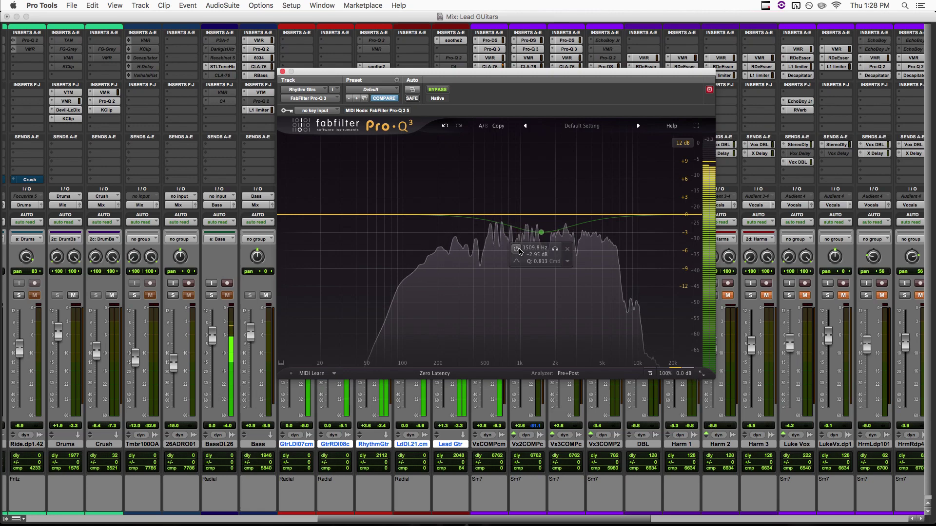
pyautogui.click(518, 250)
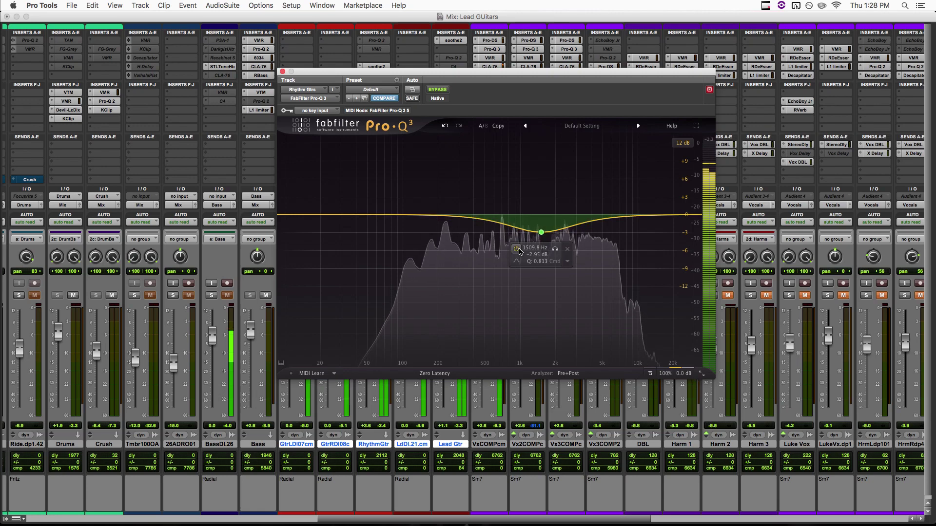
pyautogui.click(517, 250)
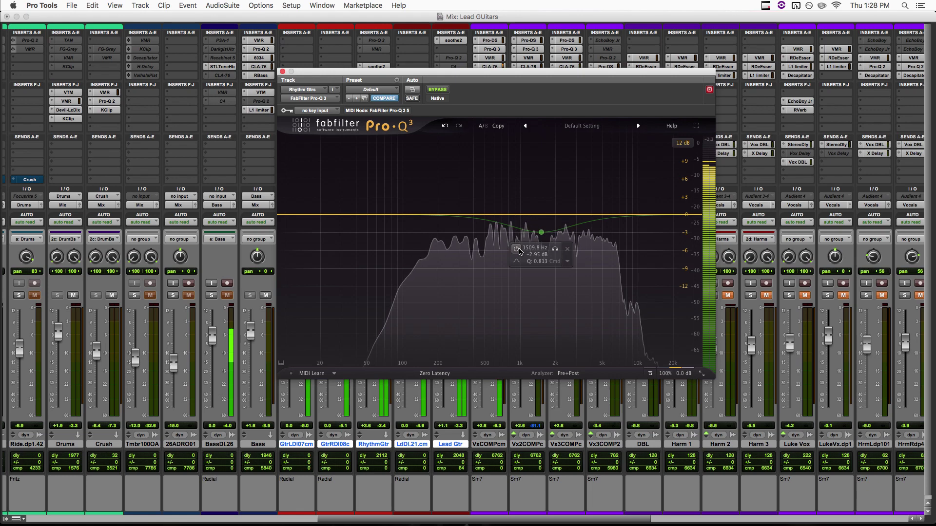
pyautogui.click(518, 250)
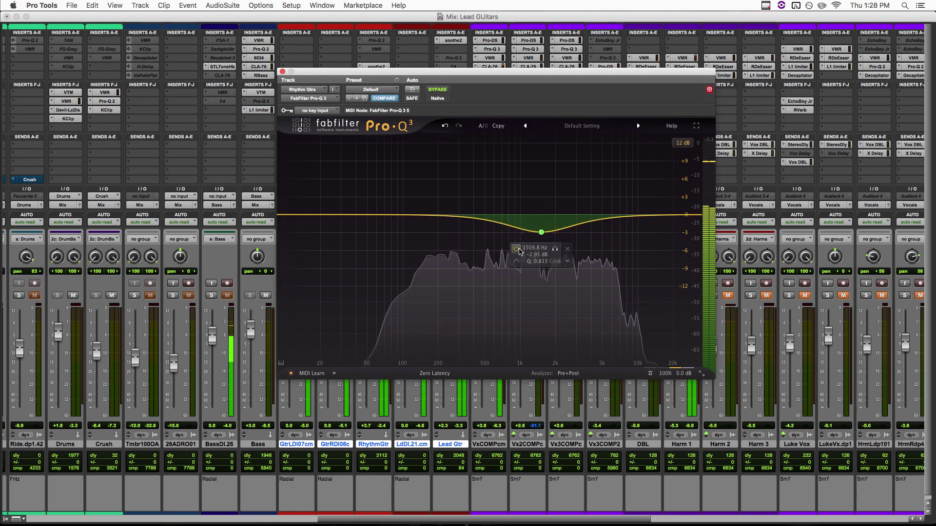
pyautogui.press('space')
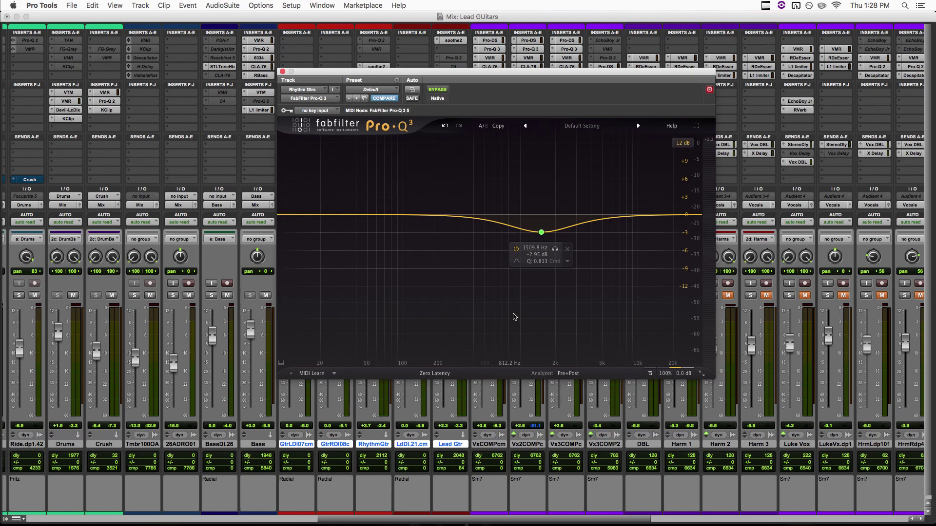
pyautogui.press('space')
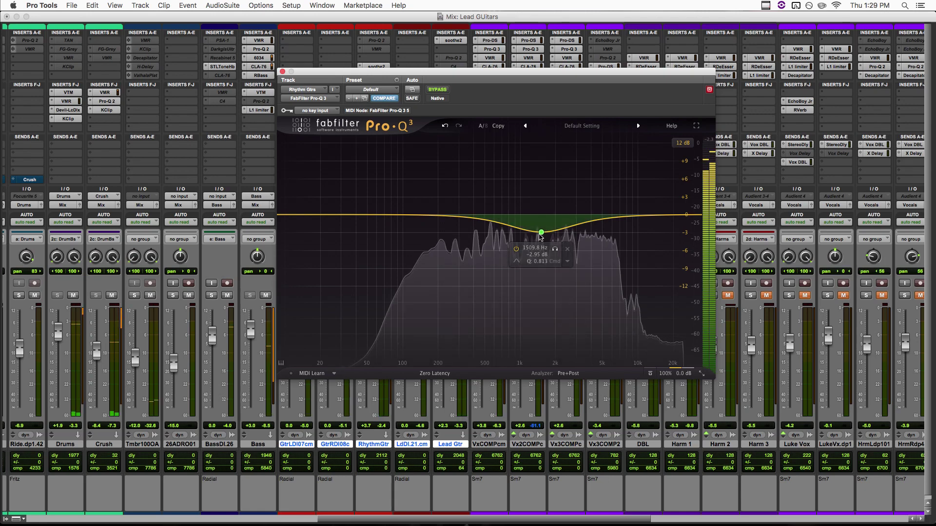
pyautogui.click(517, 249)
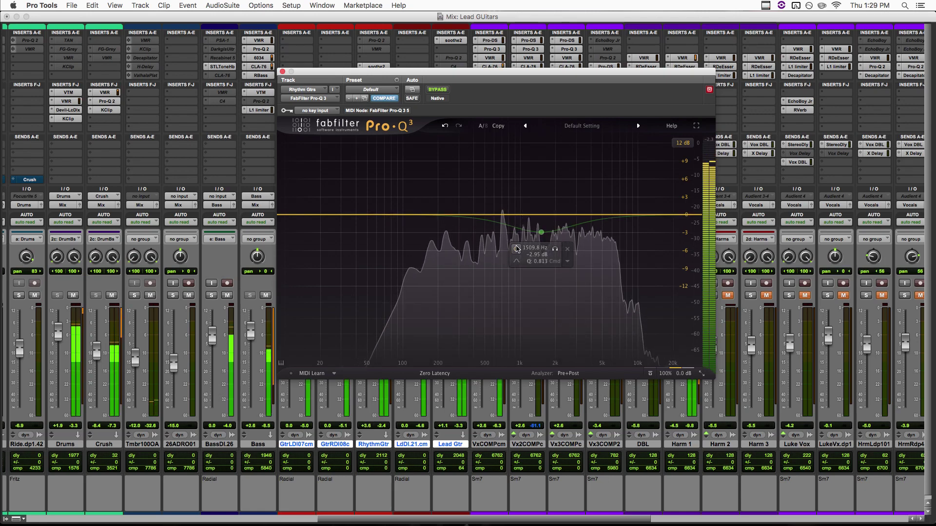
pyautogui.click(516, 249)
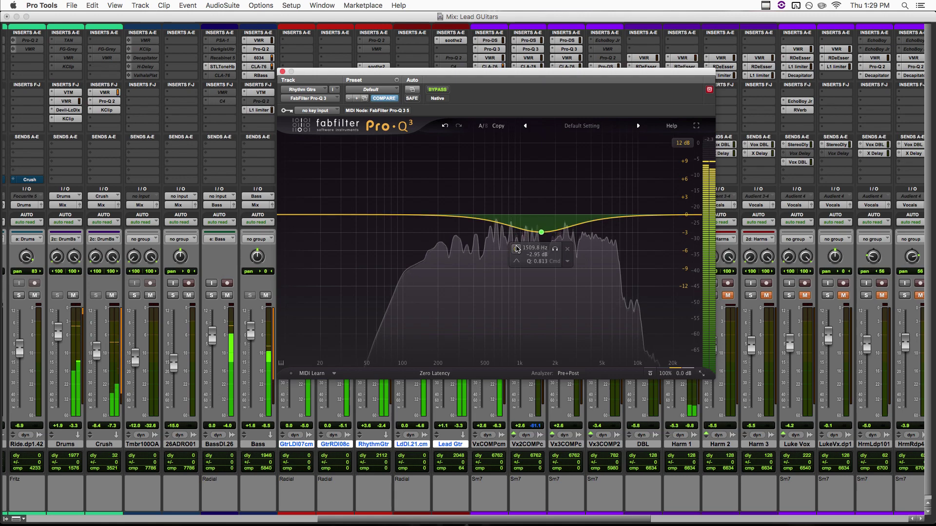
pyautogui.click(517, 249)
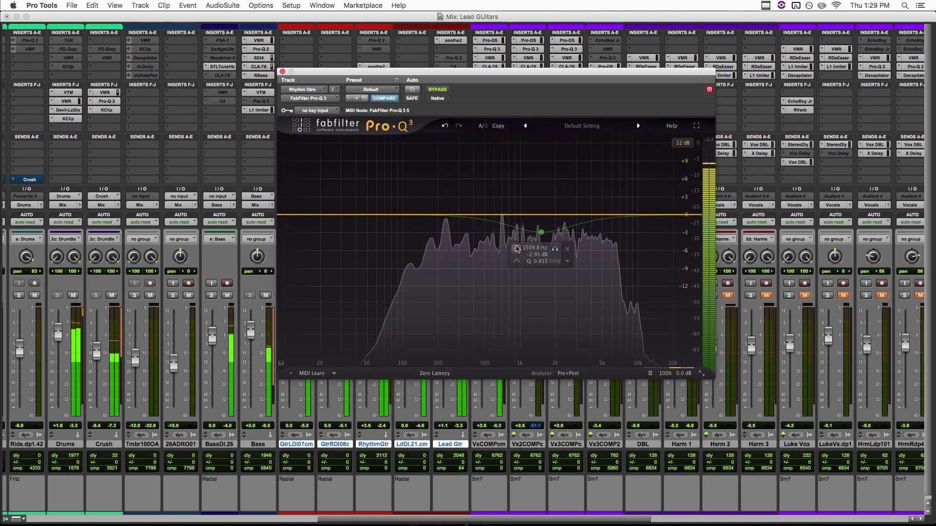
pyautogui.click(516, 249)
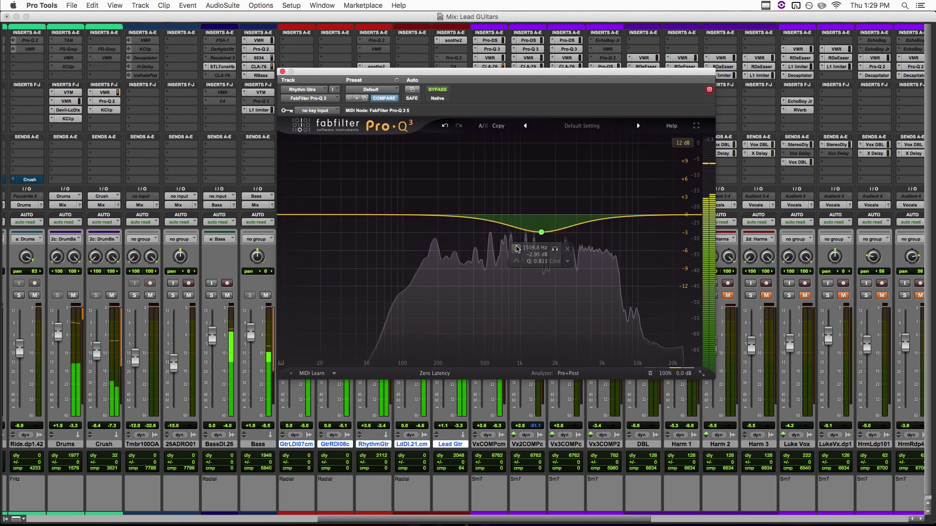
pyautogui.press('space')
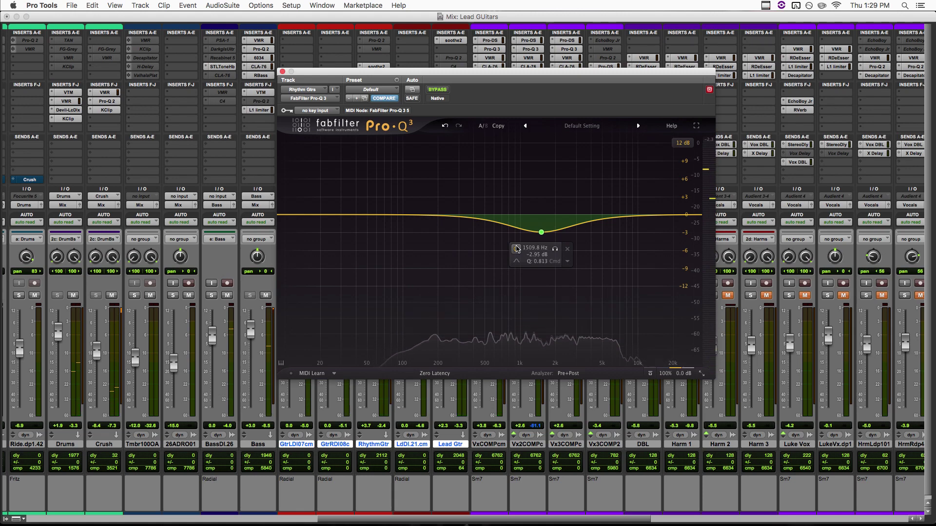
pyautogui.press('space')
# Try a -10.88 dB cut at 1509.8 Hz, compare it, settle near -3 dB, and close Pro-Q 3.
pyautogui.click(541, 232)
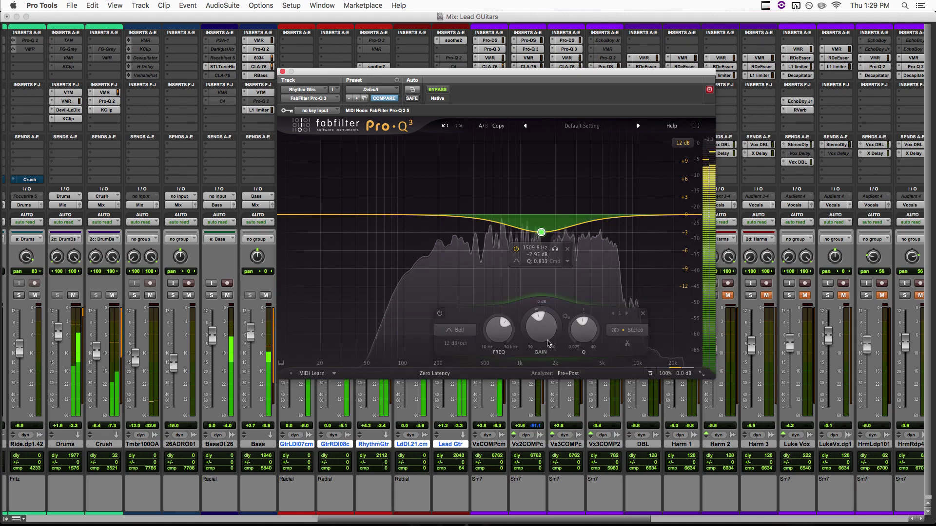
pyautogui.moveTo(547, 339); pyautogui.dragTo(547, 372)
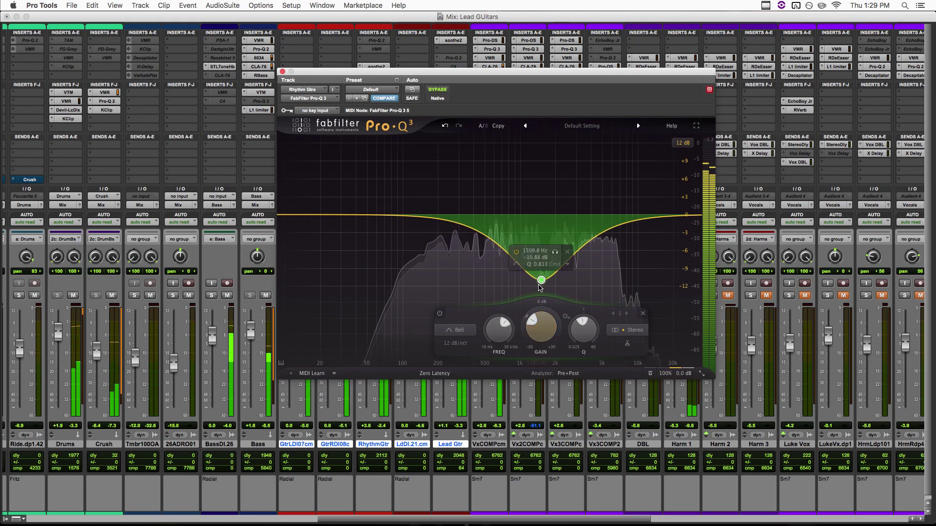
pyautogui.click(515, 252)
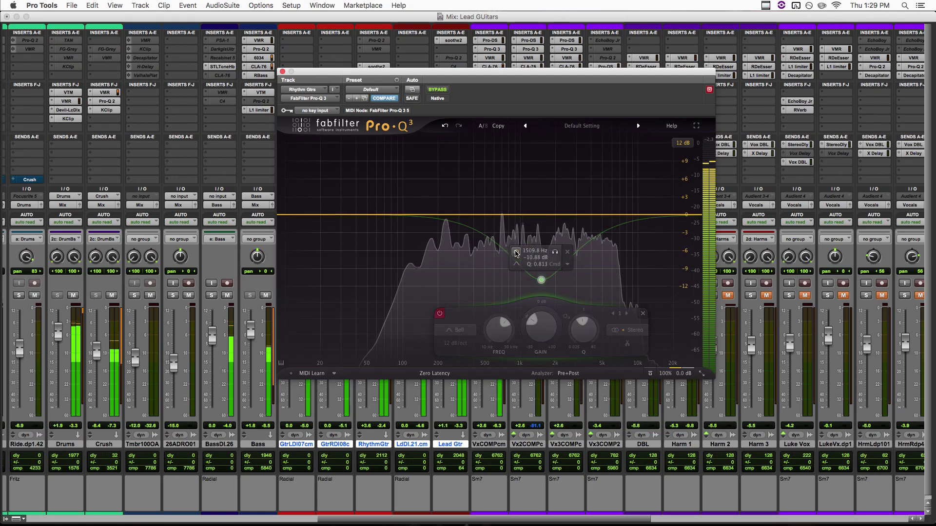
pyautogui.click(542, 334)
pyautogui.moveTo(543, 334); pyautogui.dragTo(545, 302)
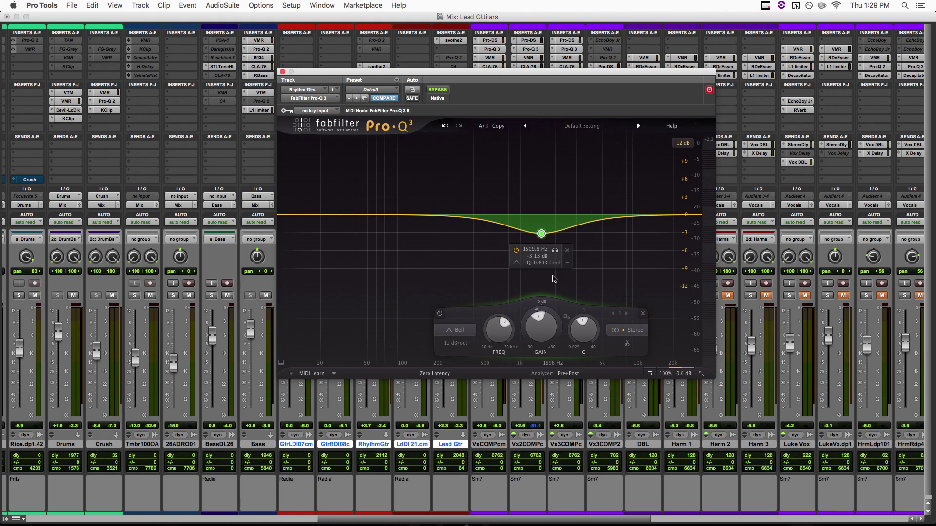
pyautogui.click(282, 72)
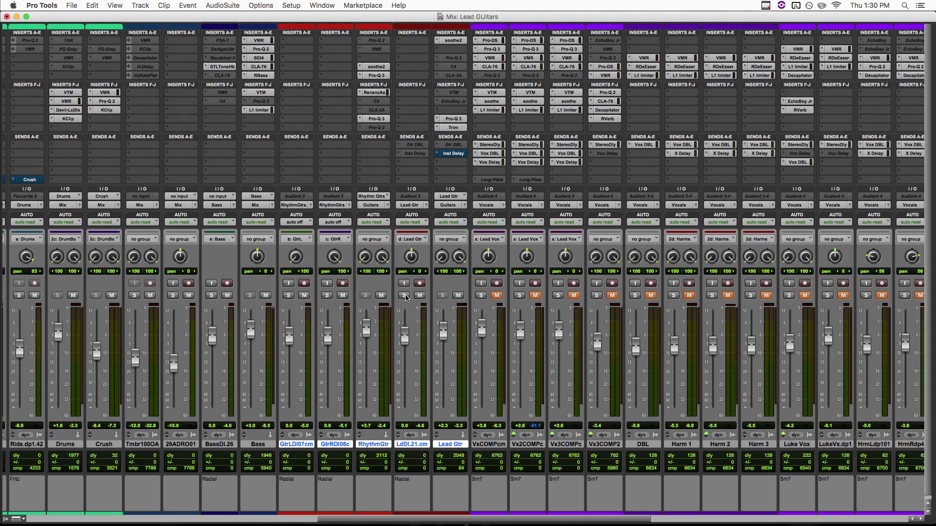
# View the EchoBoy Jr. delay on the INST Delay return, close it, and solo LdDI.21.cm.
pyautogui.click(459, 157)
pyautogui.click(459, 157)
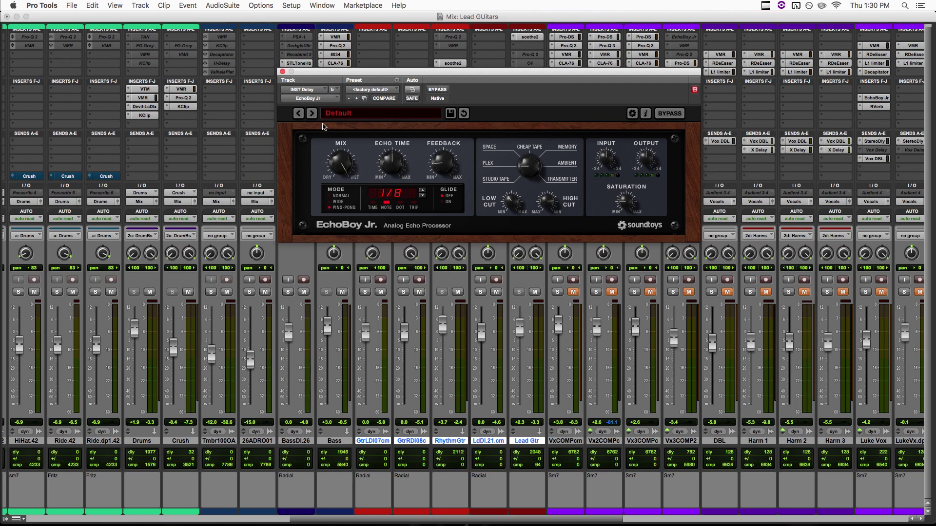
pyautogui.click(282, 71)
pyautogui.click(481, 291)
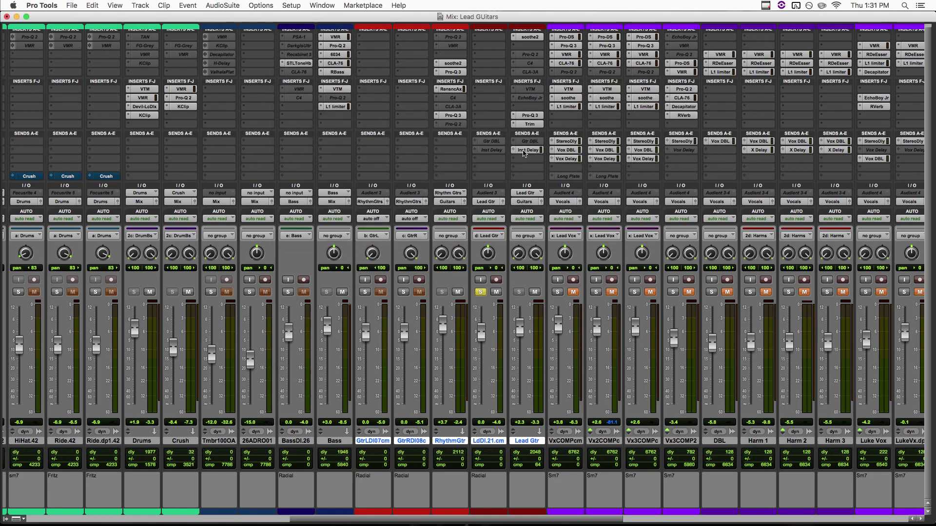
# Start playback and unsolo LdDI.21.cm to hear the lead and its delay in the full mix.
pyautogui.press('space')
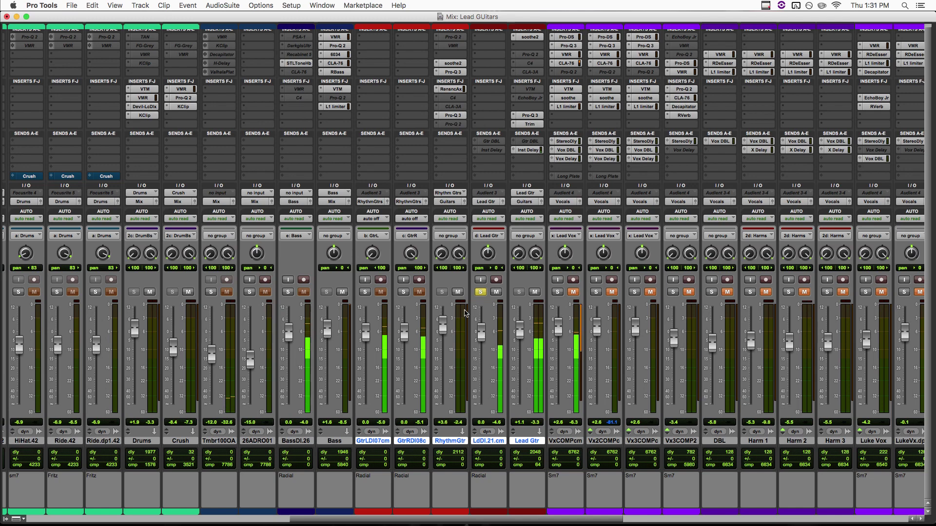
pyautogui.click(480, 291)
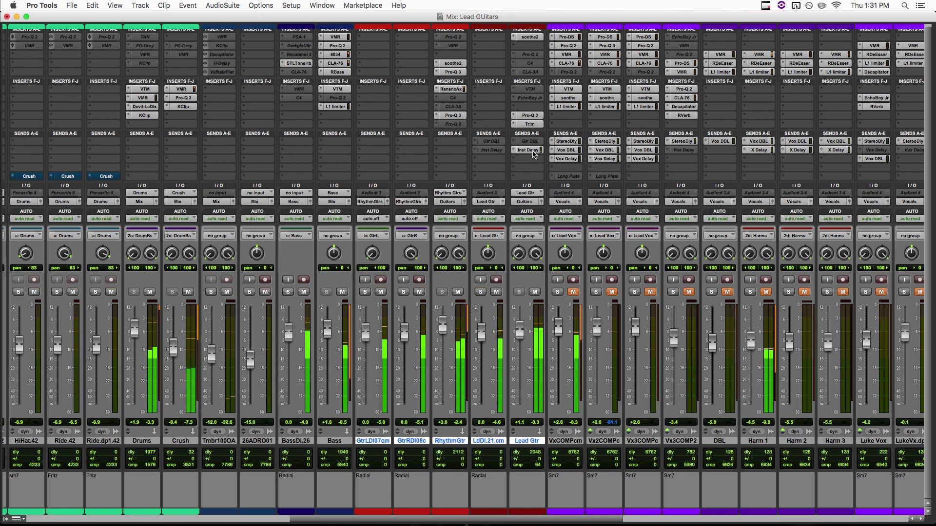